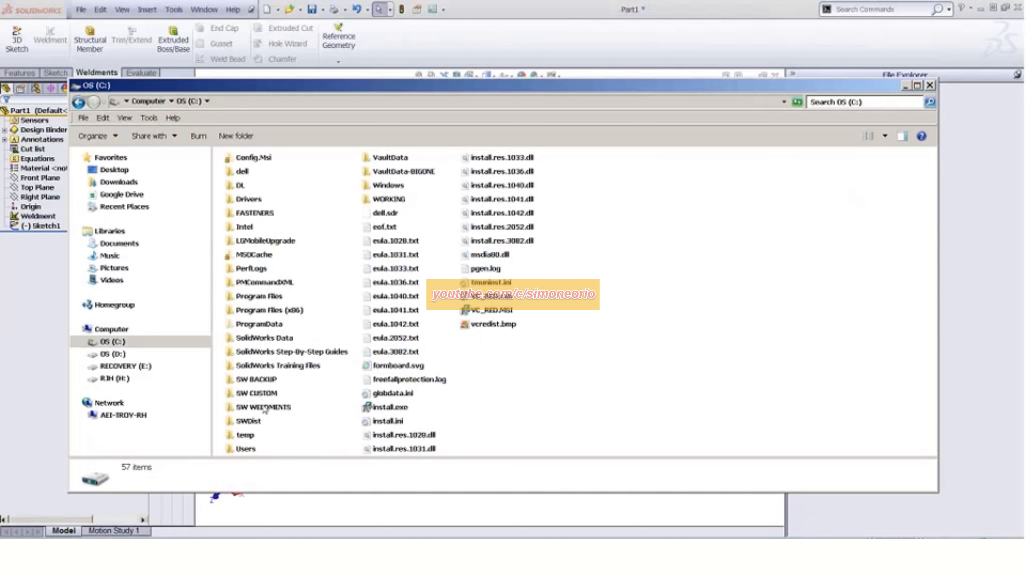
- Open the SW WELDMENTS folder on the C: drive
{"action": "mouse_move", "coordinate": [283, 409]}
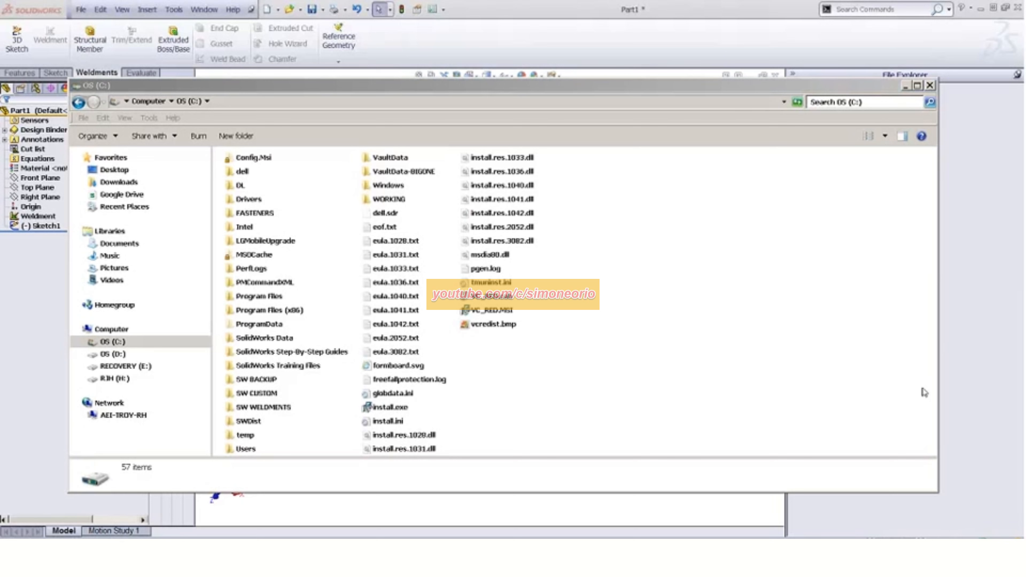
{"action": "left_click", "coordinate": [259, 409]}
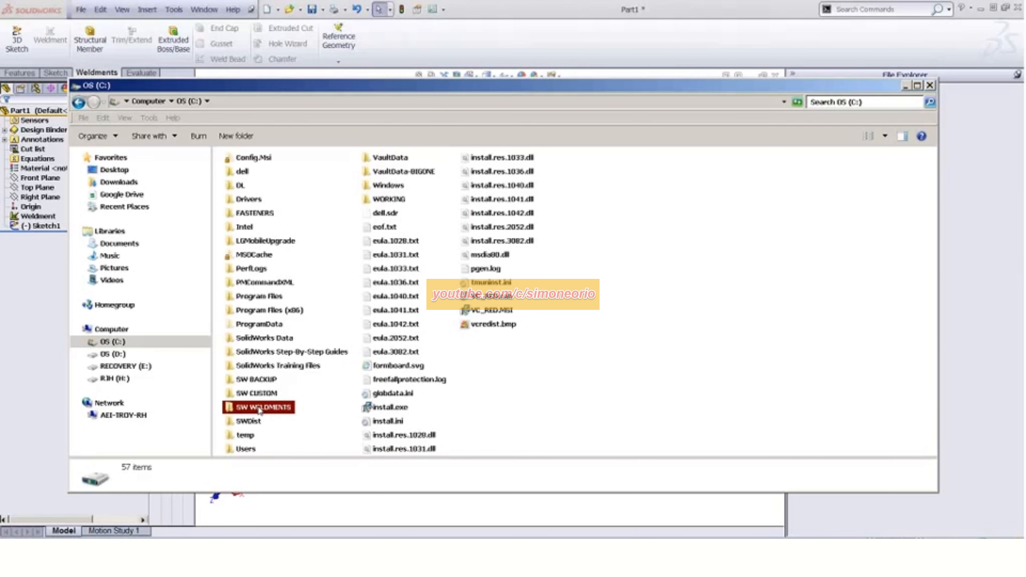
{"action": "double_click", "coordinate": [259, 408]}
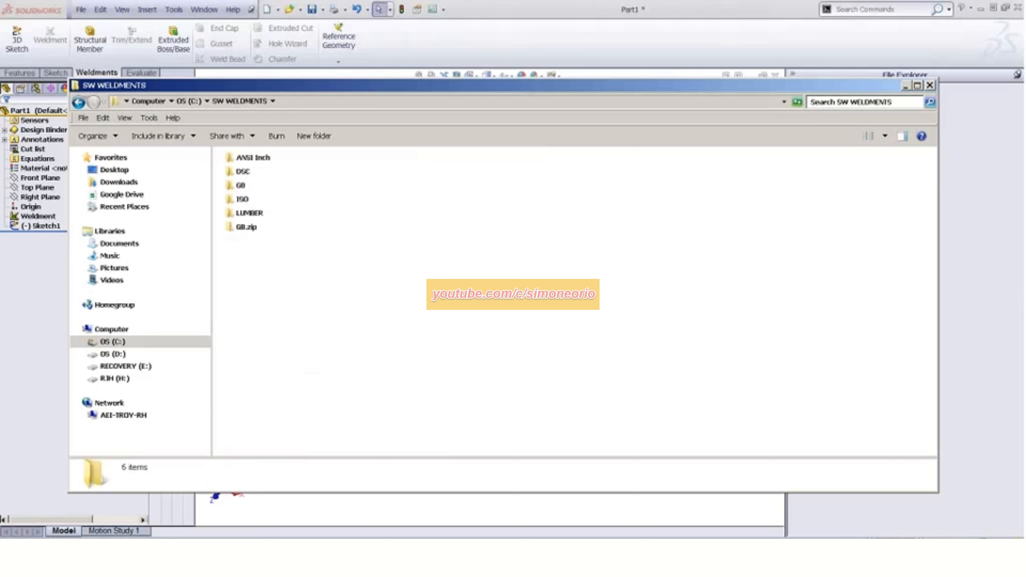
- Narrow the folder window and expand the SW WELDMENTS tree down to the profile type folders inside ANSI Inch
{"action": "mouse_move", "coordinate": [245, 220]}
{"action": "left_click_drag", "start_coordinate": [69, 254], "coordinate": [398, 299]}
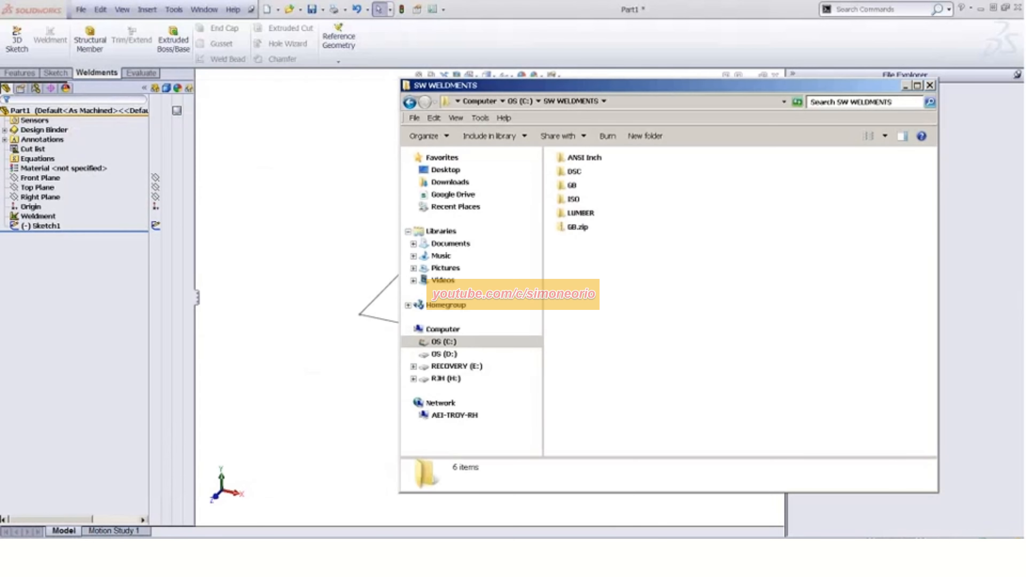
{"action": "left_click", "coordinate": [414, 342]}
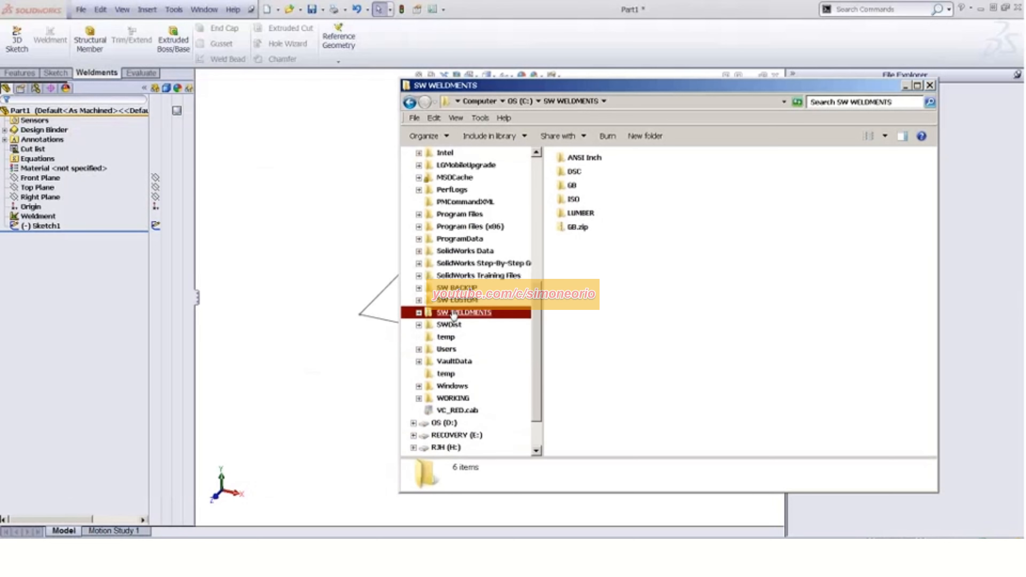
{"action": "left_click", "coordinate": [419, 313]}
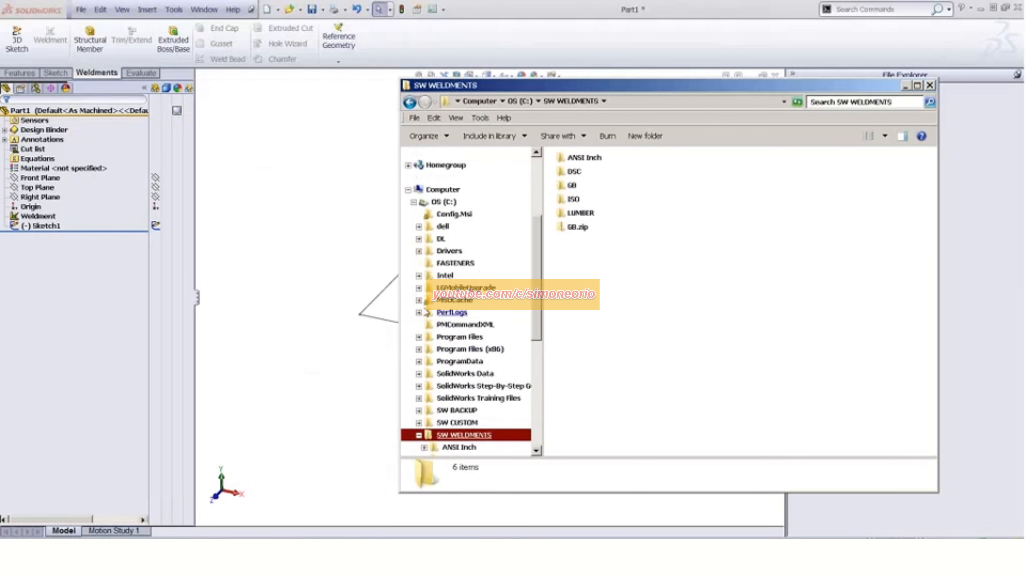
{"action": "left_click", "coordinate": [424, 288]}
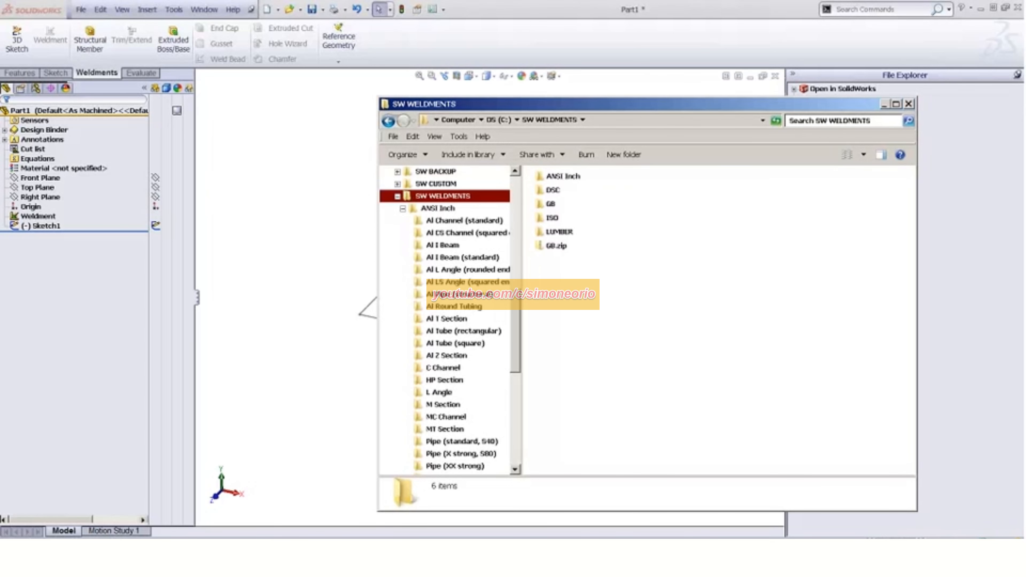
- Switch to SolidWorks and start a structural member with standard ansi inch, type Al Channel (standard) and size C10x10.4
{"action": "left_click", "coordinate": [257, 162]}
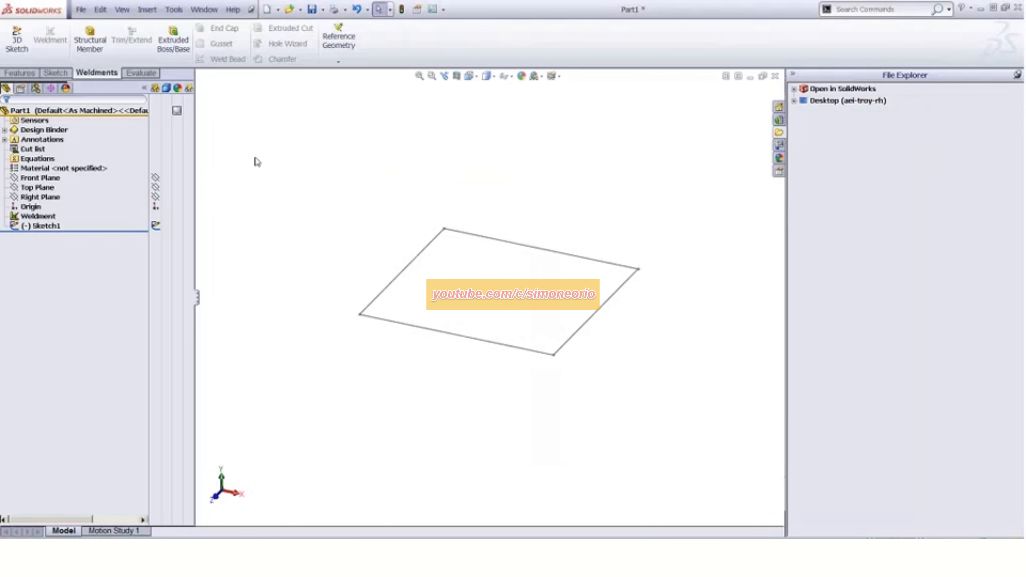
{"action": "left_click", "coordinate": [96, 42]}
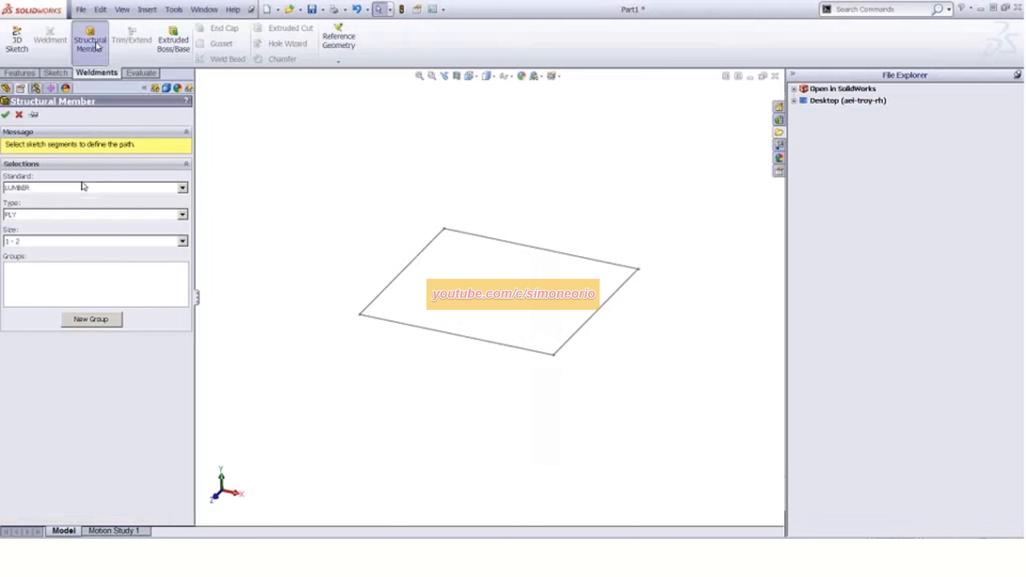
{"action": "left_click", "coordinate": [41, 187]}
{"action": "left_click", "coordinate": [35, 198]}
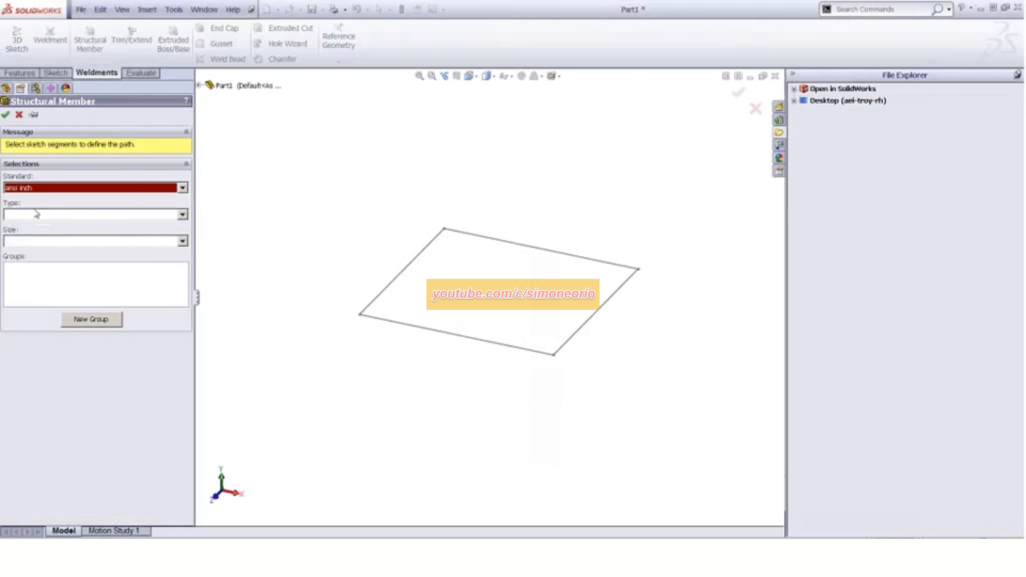
{"action": "left_click", "coordinate": [36, 214]}
{"action": "left_click", "coordinate": [38, 222]}
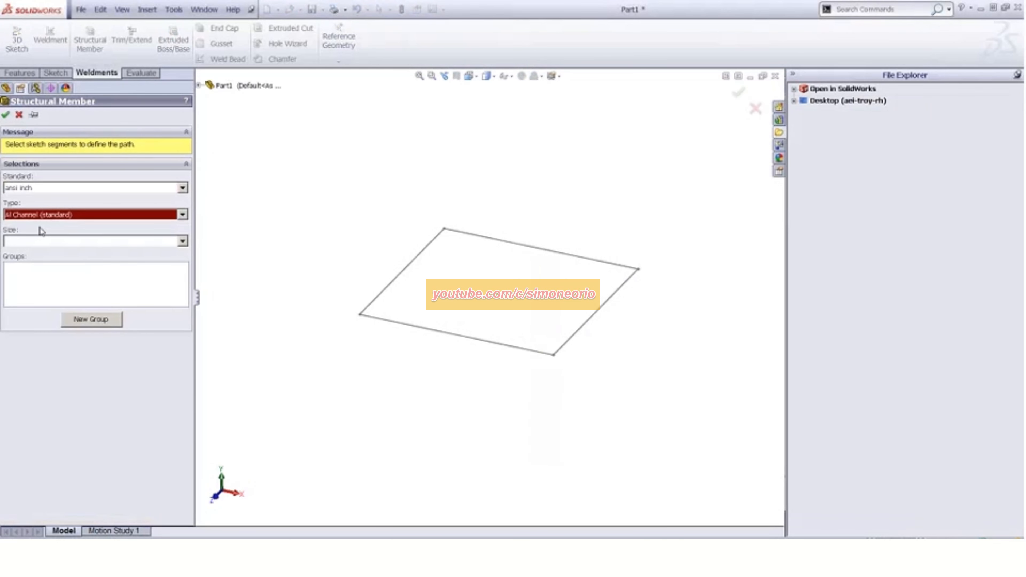
{"action": "left_click", "coordinate": [51, 242]}
{"action": "left_click", "coordinate": [38, 254]}
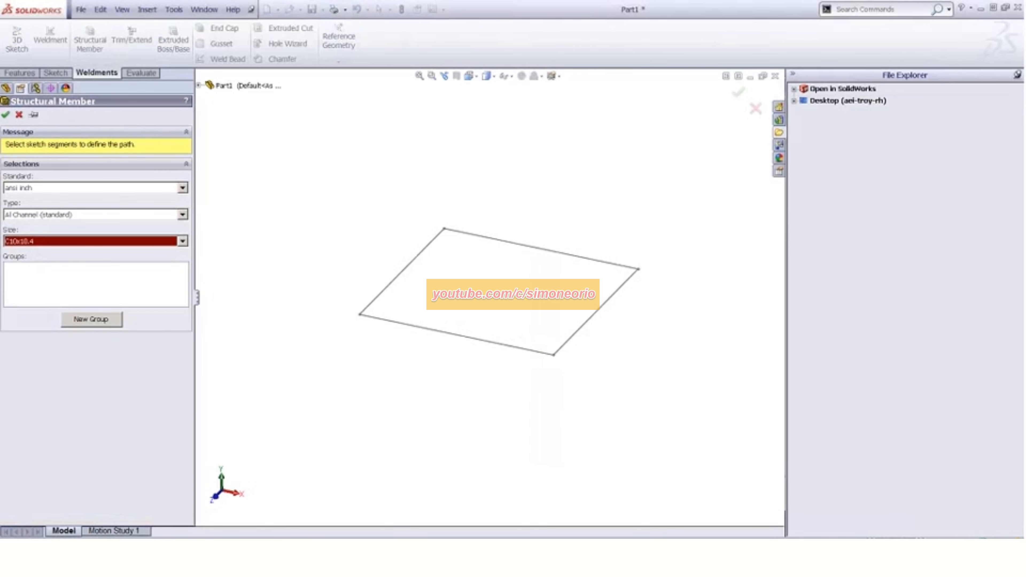
- Switch to the SW WELDMENTS window, place it beside the structural member settings and view the Al Channel (standard) folder's profile files
{"action": "key", "text": "alt+Tab"}
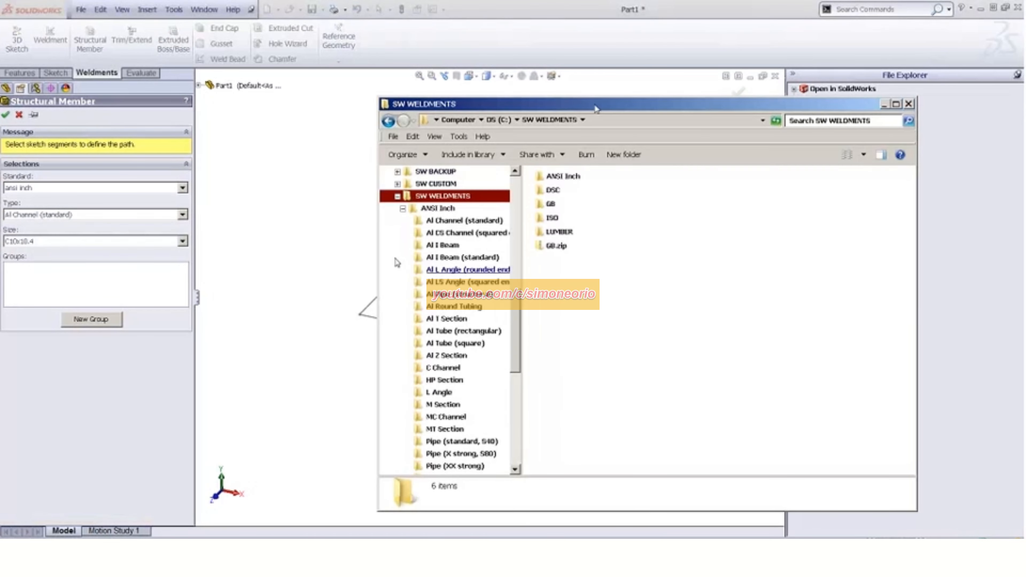
{"action": "left_click_drag", "start_coordinate": [427, 101], "coordinate": [258, 88]}
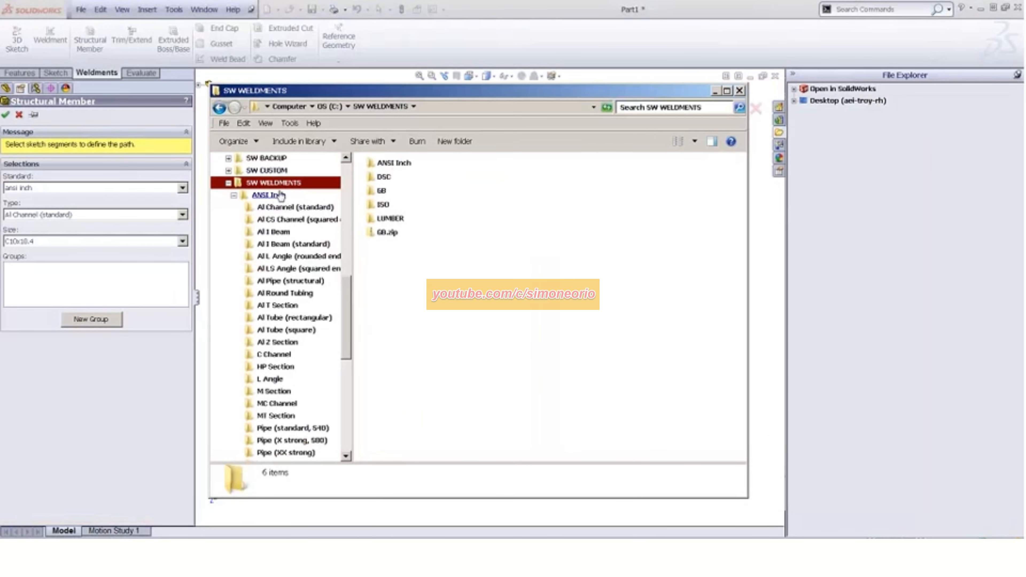
{"action": "left_click_drag", "start_coordinate": [274, 90], "coordinate": [269, 76]}
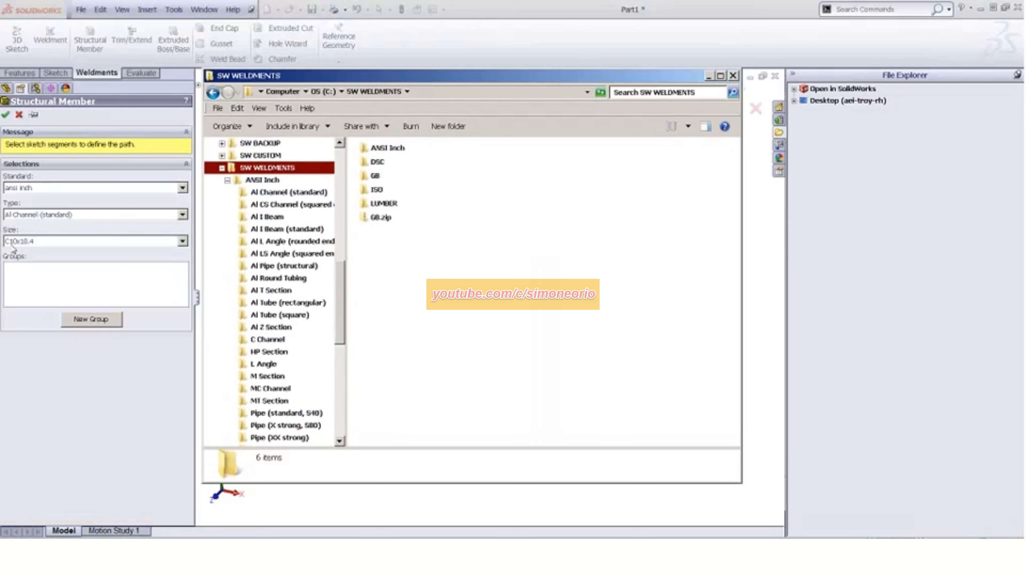
{"action": "left_click", "coordinate": [283, 192]}
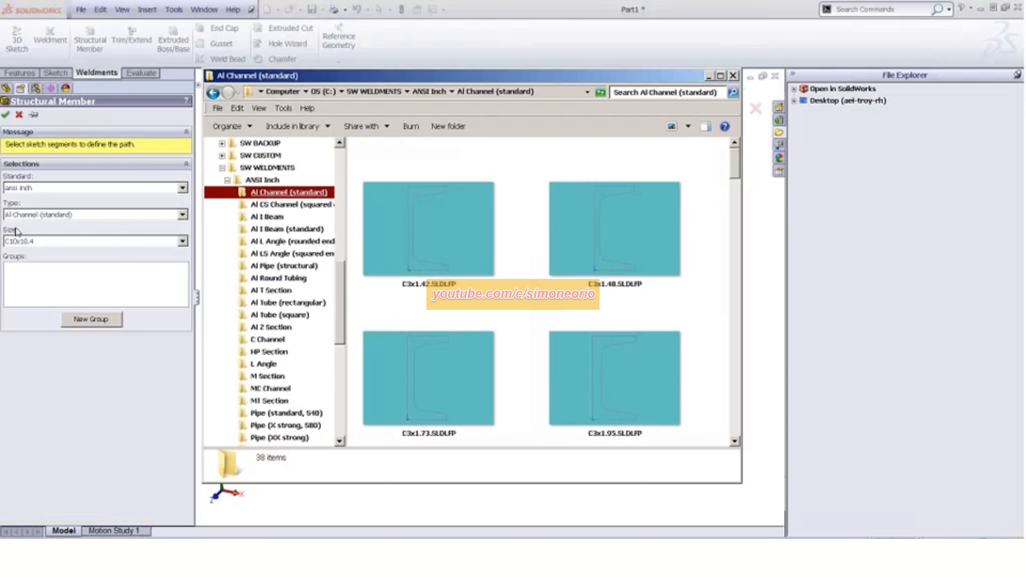
- Review the sizes offered for the Al Channel structural member, and return to the SW WELDMENTS folder in the file window
{"action": "left_click", "coordinate": [35, 242]}
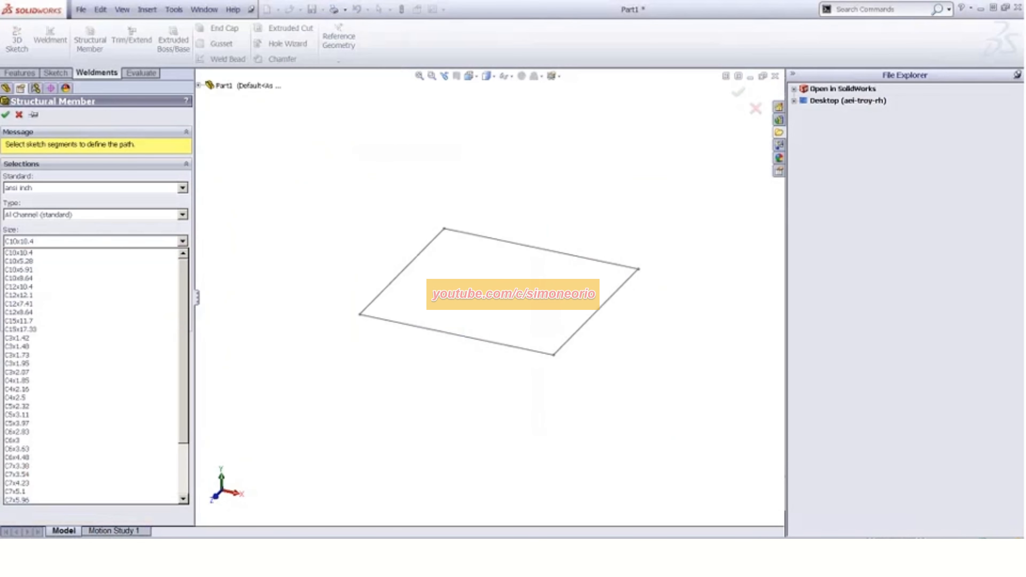
{"action": "key", "text": "alt+Tab"}
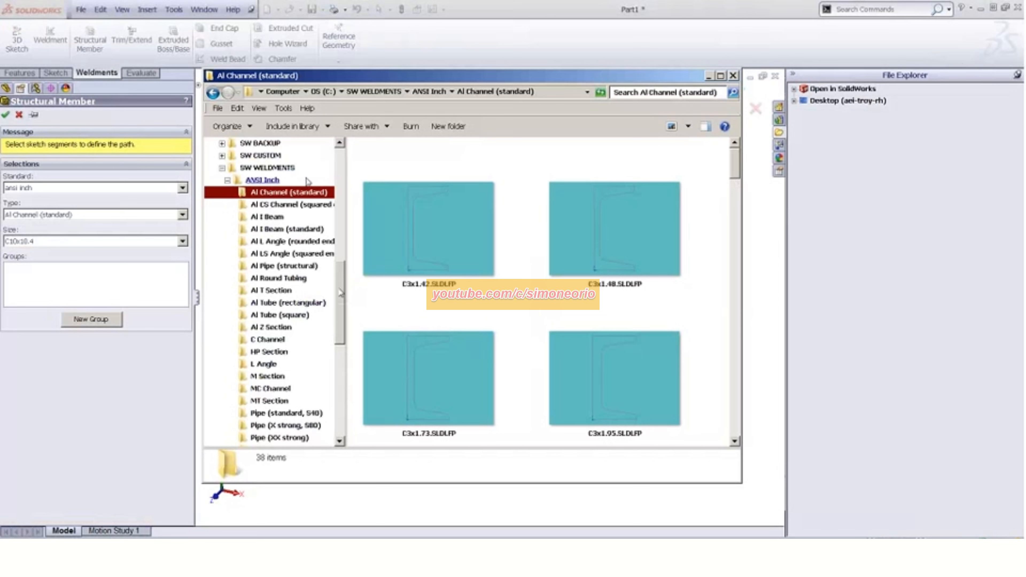
{"action": "scroll", "coordinate": [282, 222], "scroll_direction": "up", "scroll_amount": 3}
{"action": "left_click", "coordinate": [268, 253]}
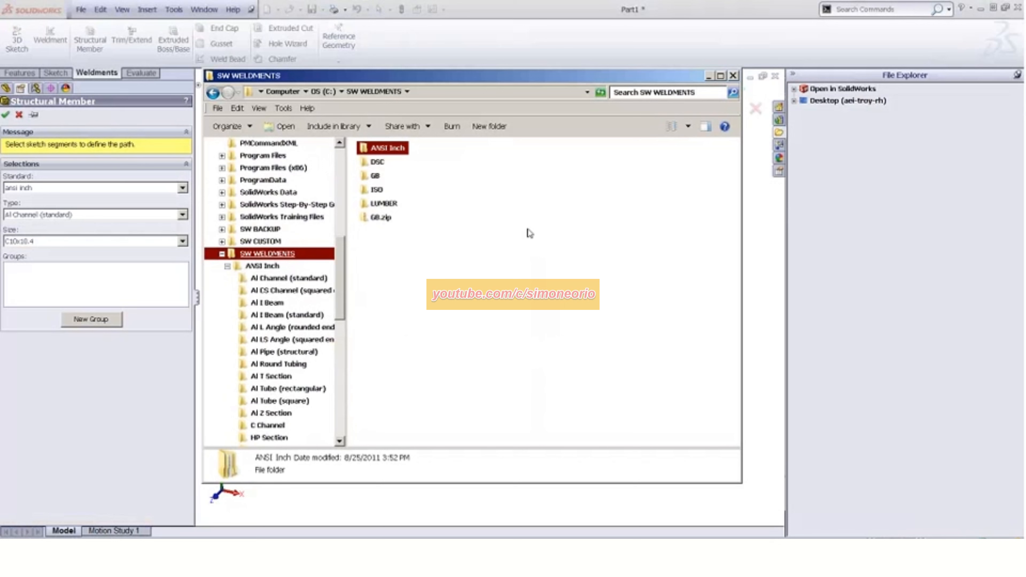
- Select the GB standard among the SolidWorks Content weldments in the Design Library and return to the SW WELDMENTS folder window
{"action": "left_click", "coordinate": [1017, 170]}
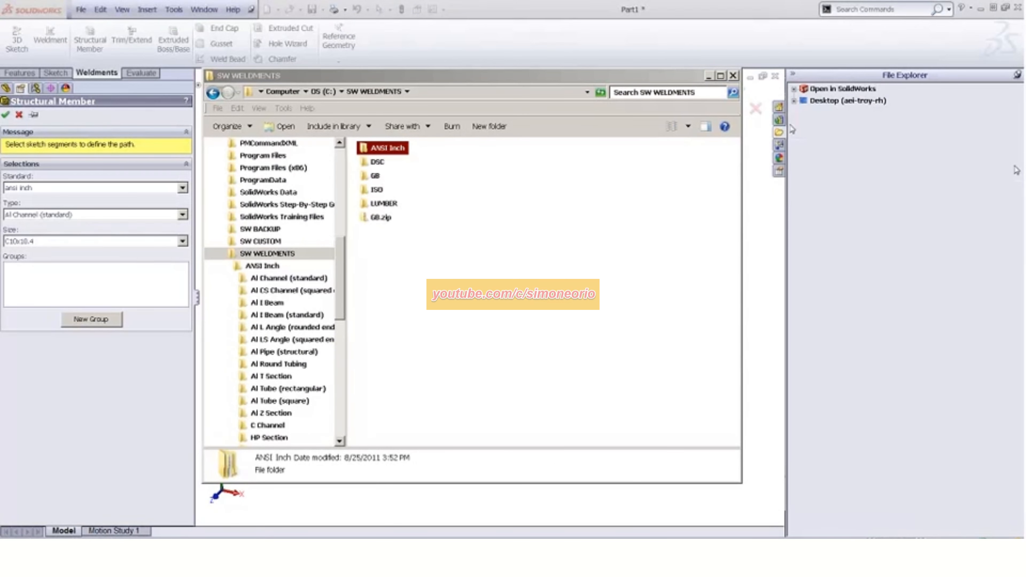
{"action": "left_click", "coordinate": [779, 121]}
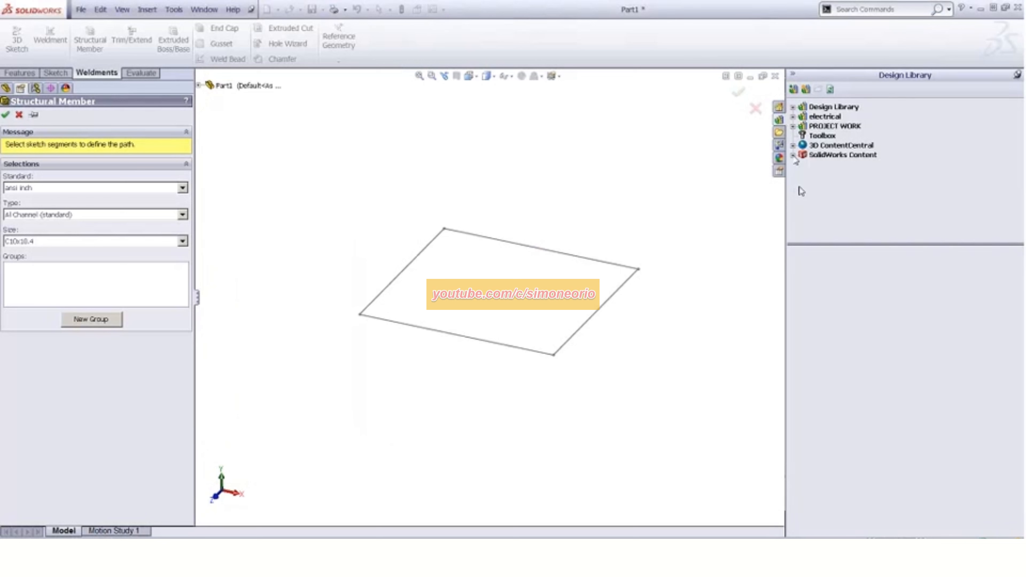
{"action": "left_click", "coordinate": [793, 155]}
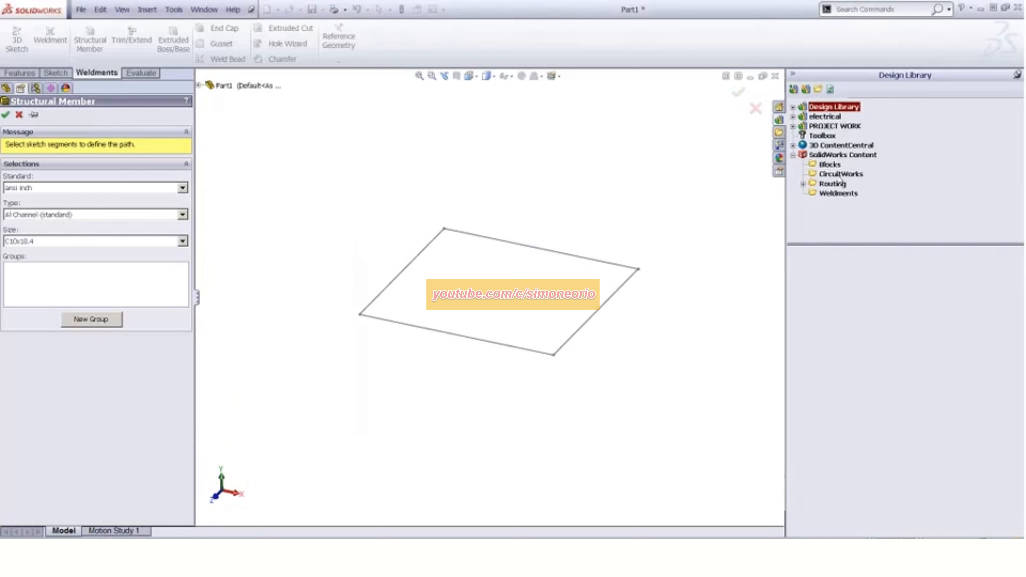
{"action": "left_click", "coordinate": [838, 194]}
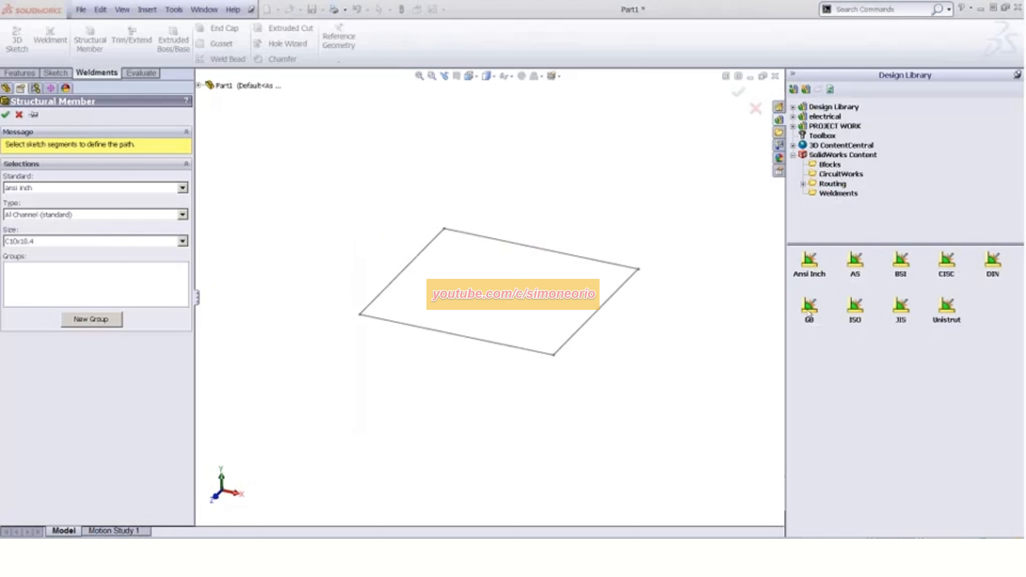
{"action": "left_click", "coordinate": [809, 311]}
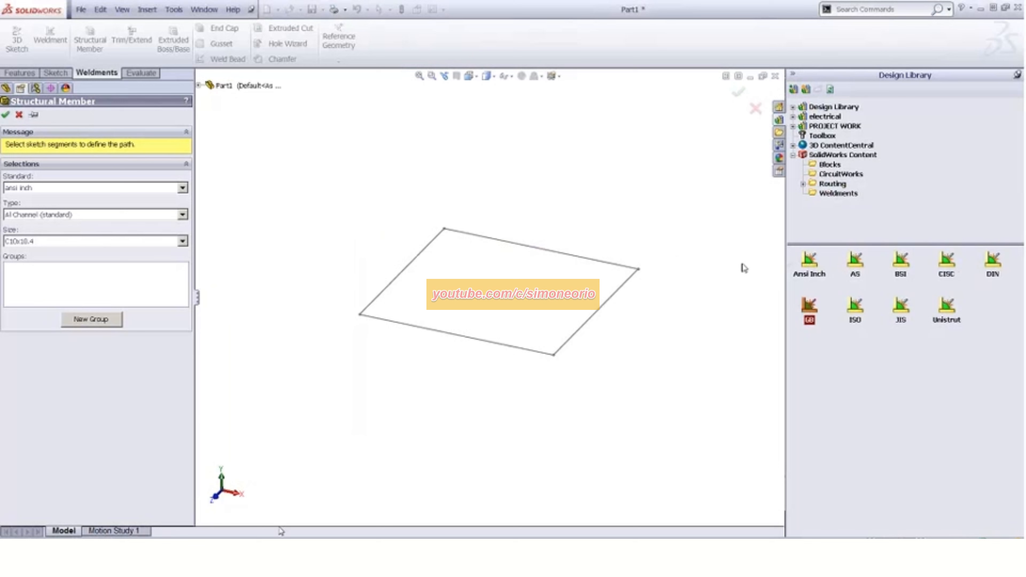
{"action": "left_click", "coordinate": [281, 542]}
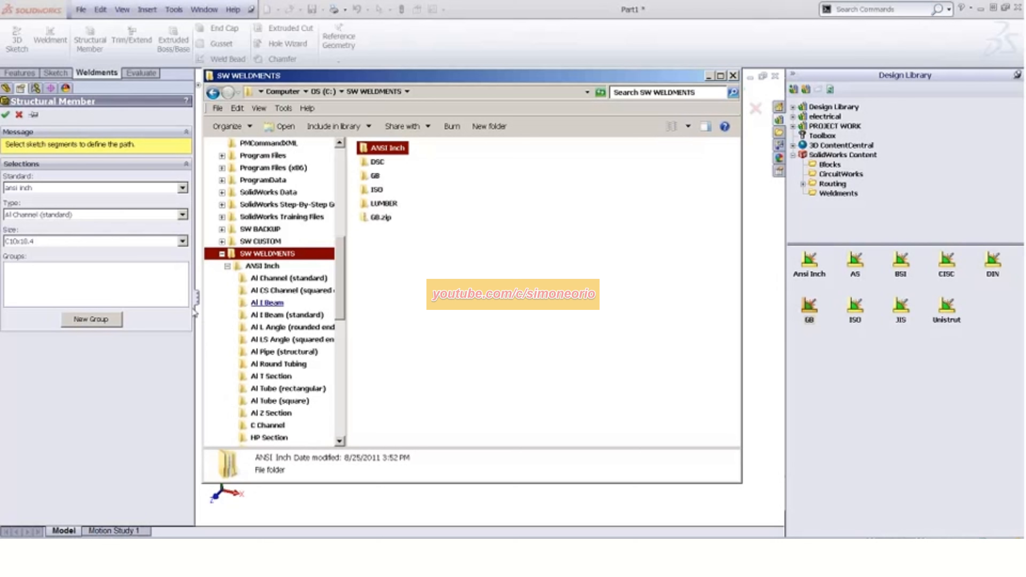
{"action": "right_click", "coordinate": [377, 219]}
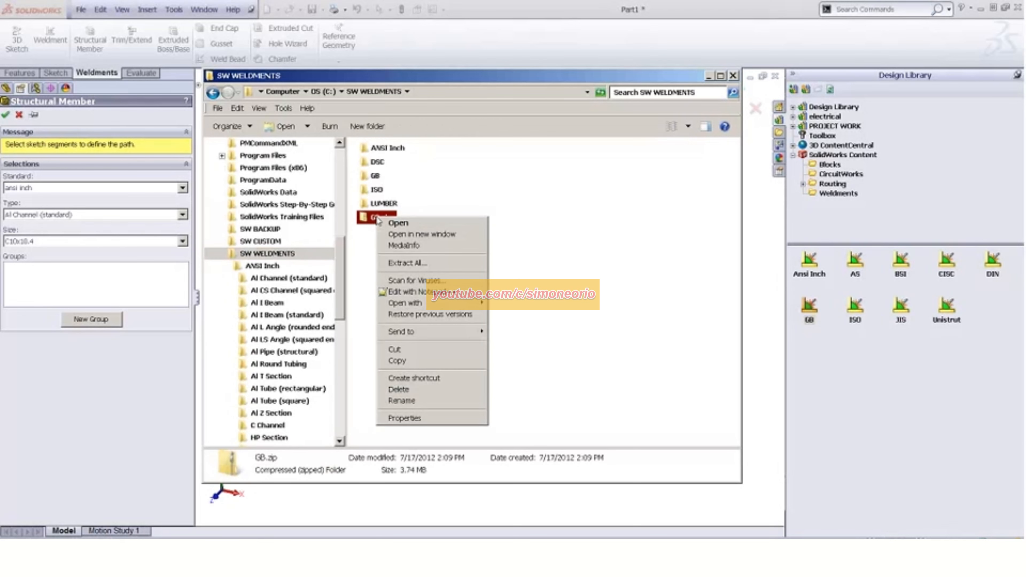
{"action": "left_click", "coordinate": [554, 202]}
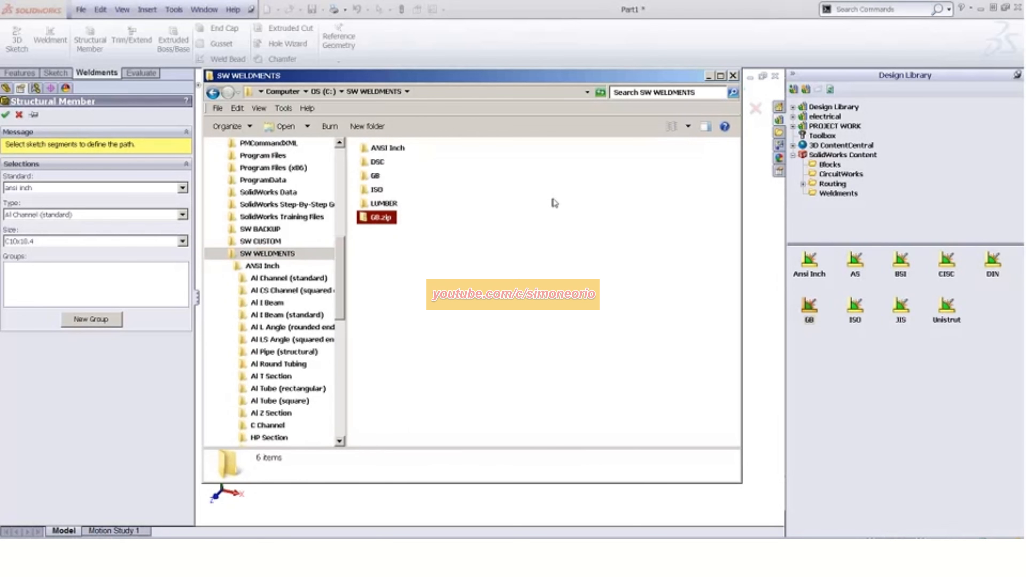
{"action": "left_click", "coordinate": [380, 218]}
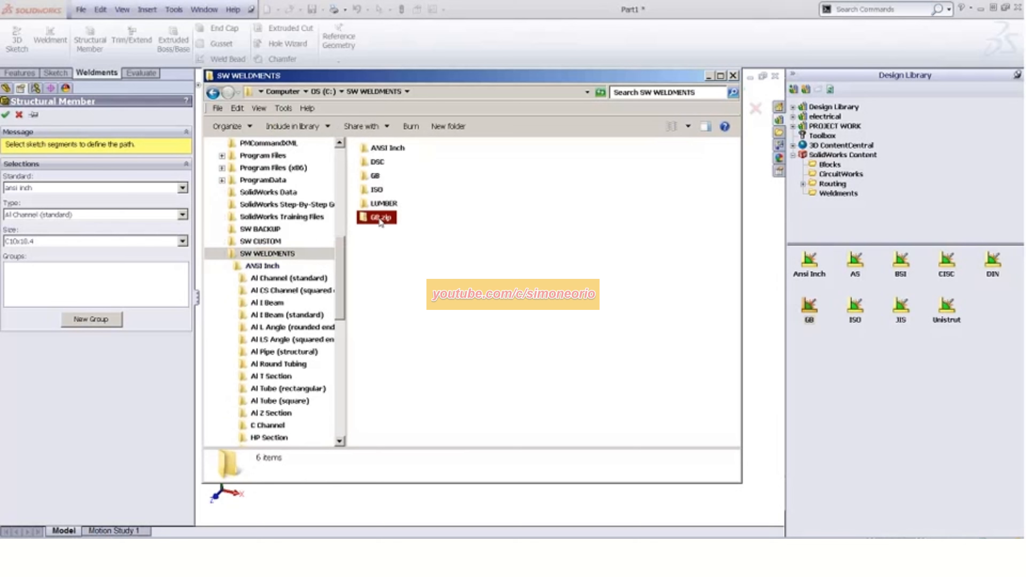
{"action": "right_click", "coordinate": [379, 218]}
{"action": "key", "text": "Escape"}
- Delete the existing GB folder from SW WELDMENTS
{"action": "left_click", "coordinate": [375, 178]}
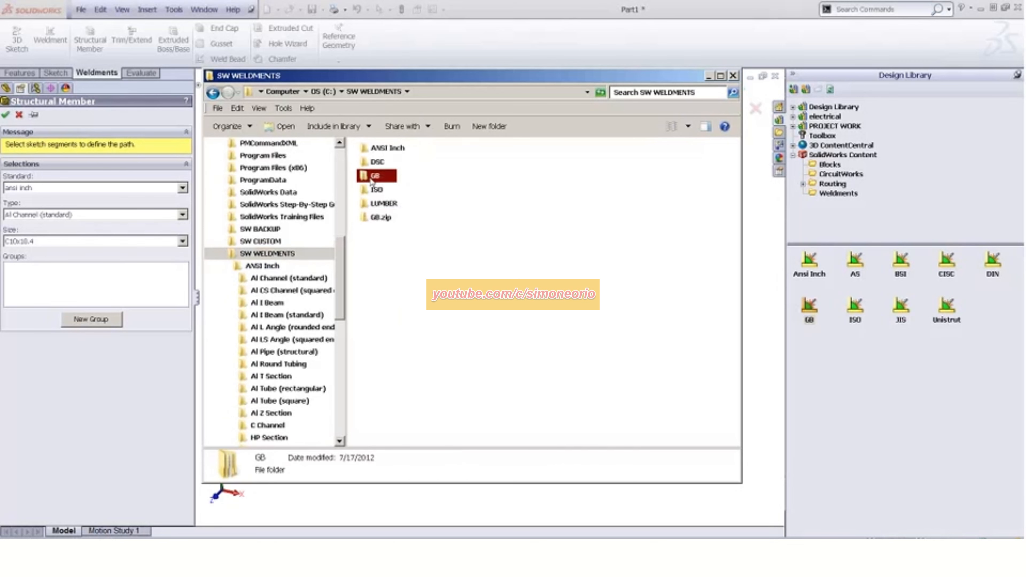
{"action": "key", "text": "Delete"}
{"action": "key", "text": "Return"}
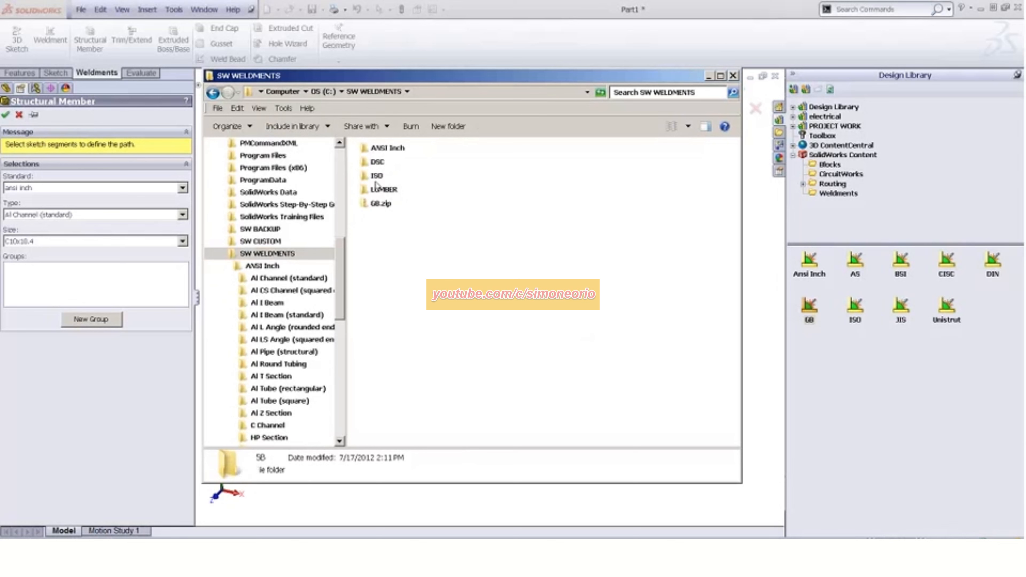
- Extract GB.zip with C:\SW WELDMENTS as the destination folder
{"action": "right_click", "coordinate": [375, 206]}
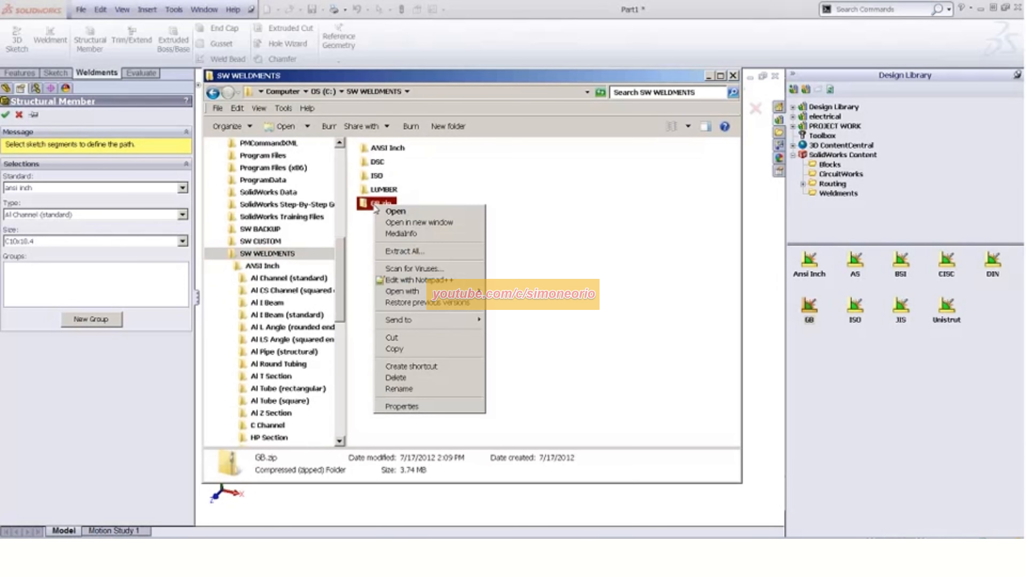
{"action": "left_click", "coordinate": [398, 252]}
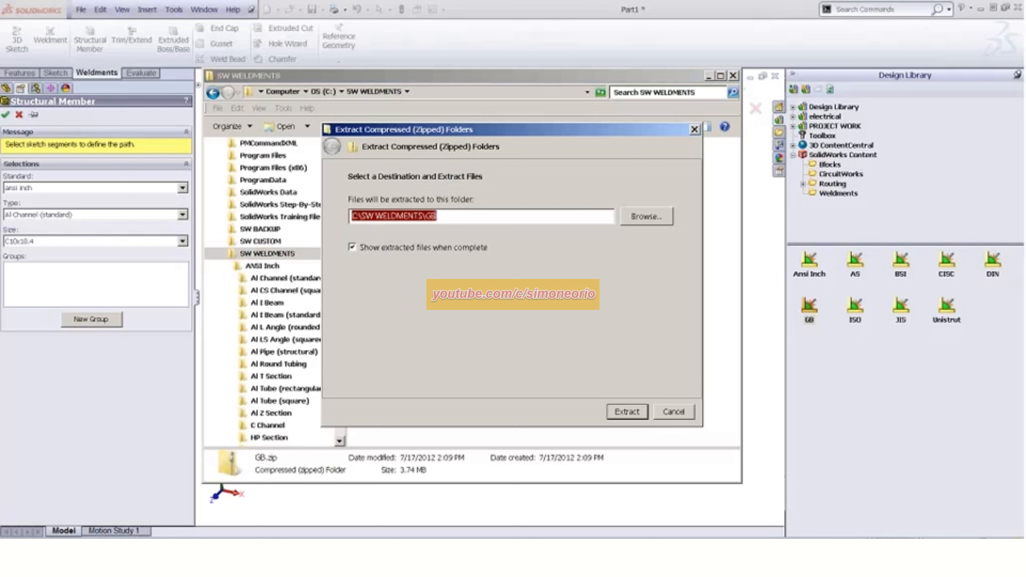
{"action": "left_click_drag", "start_coordinate": [461, 130], "coordinate": [535, 156]}
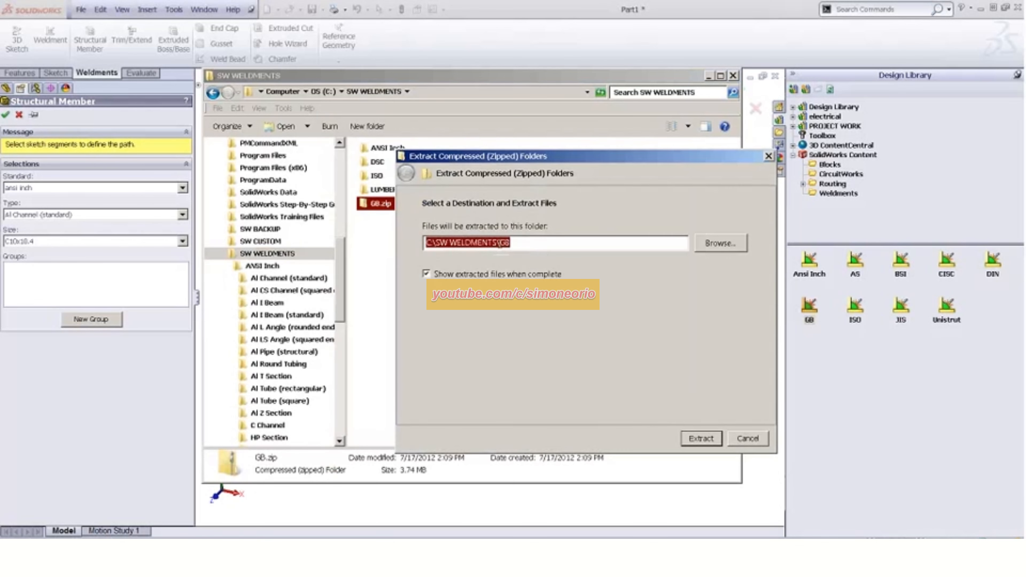
{"action": "left_click_drag", "start_coordinate": [500, 244], "coordinate": [527, 242]}
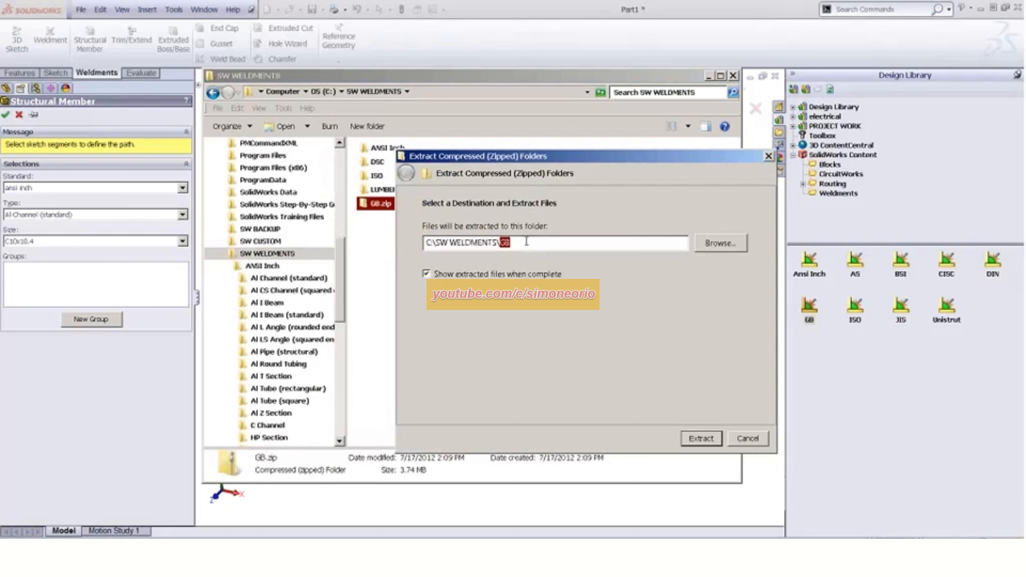
{"action": "key", "text": "BackSpace"}
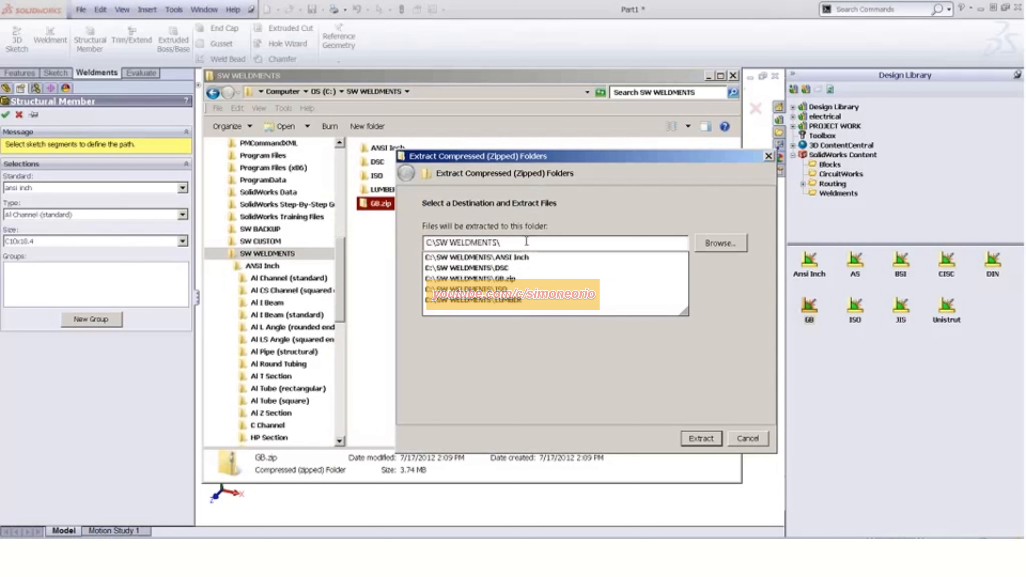
{"action": "key", "text": "BackSpace"}
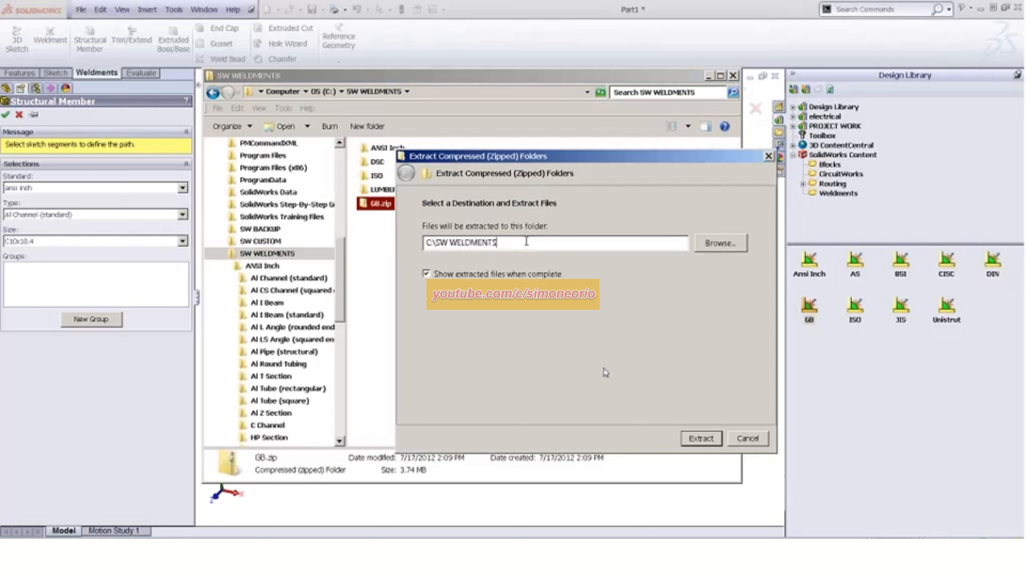
{"action": "key", "text": "Return"}
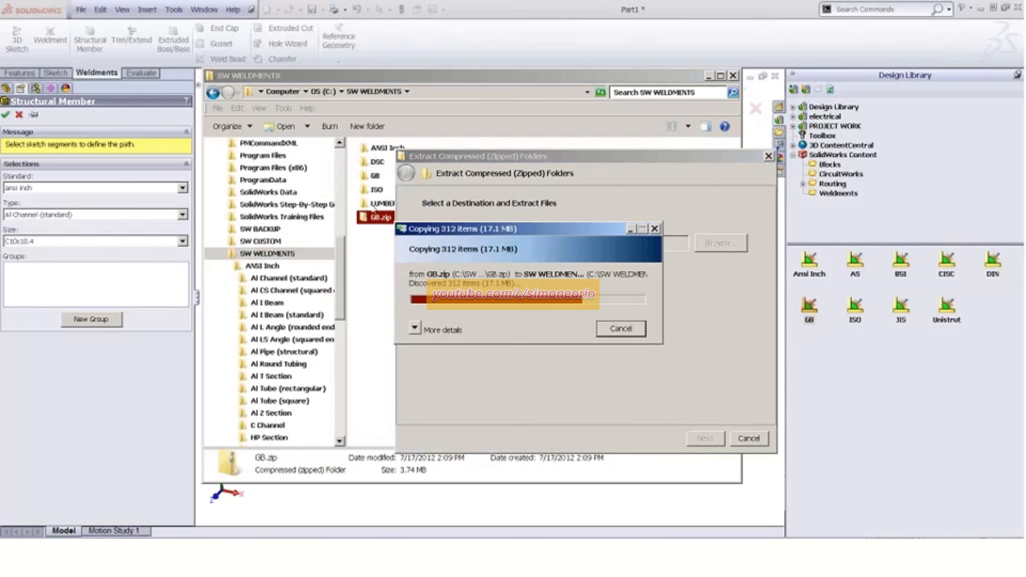
- Look through the extracted GB folder's profile types and view the profile files in its Channel subfolder
{"action": "mouse_move", "coordinate": [372, 180]}
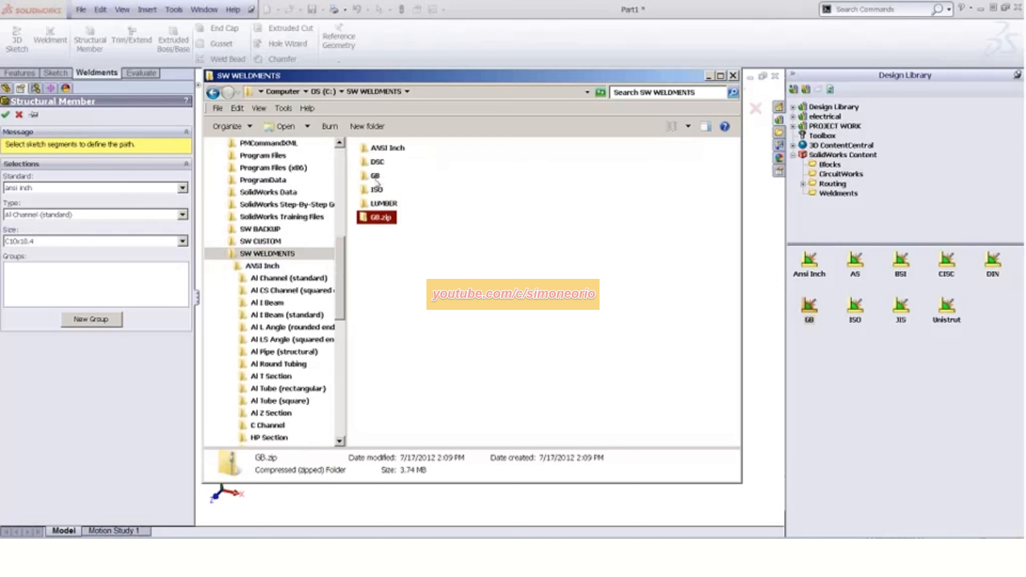
{"action": "double_click", "coordinate": [376, 177]}
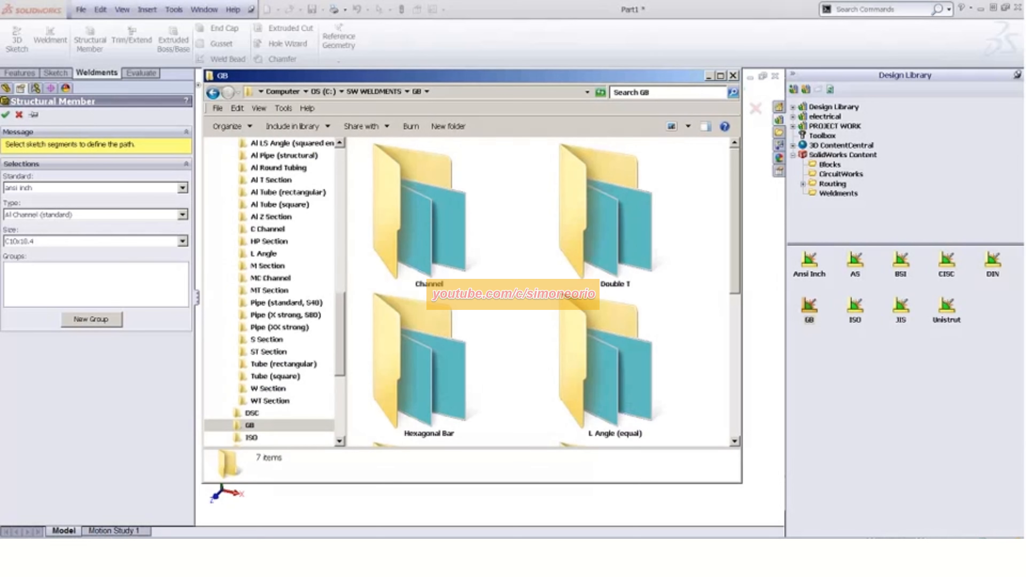
{"action": "scroll", "coordinate": [483, 361], "scroll_direction": "down", "scroll_amount": 3}
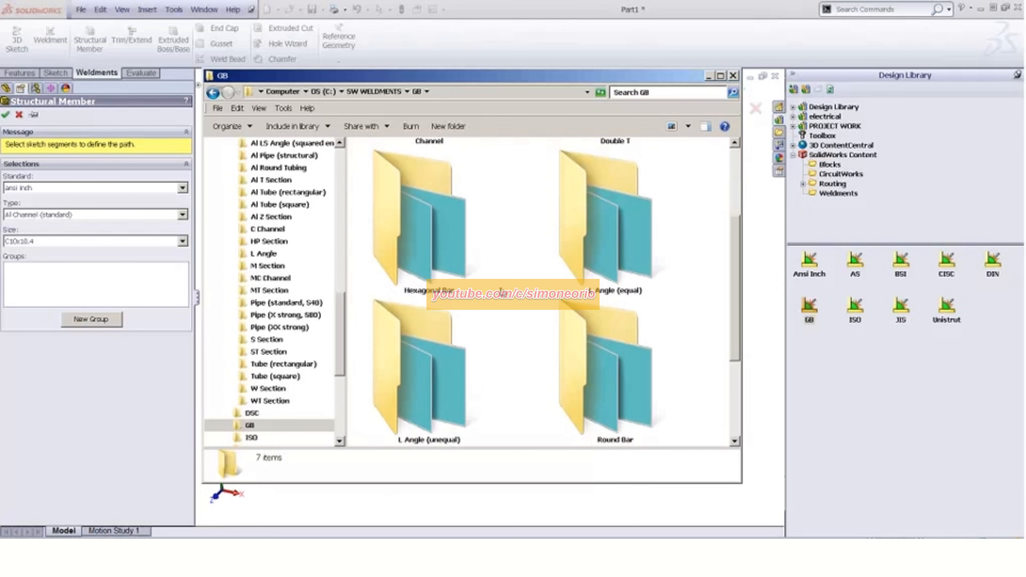
{"action": "scroll", "coordinate": [502, 294], "scroll_direction": "up", "scroll_amount": 3}
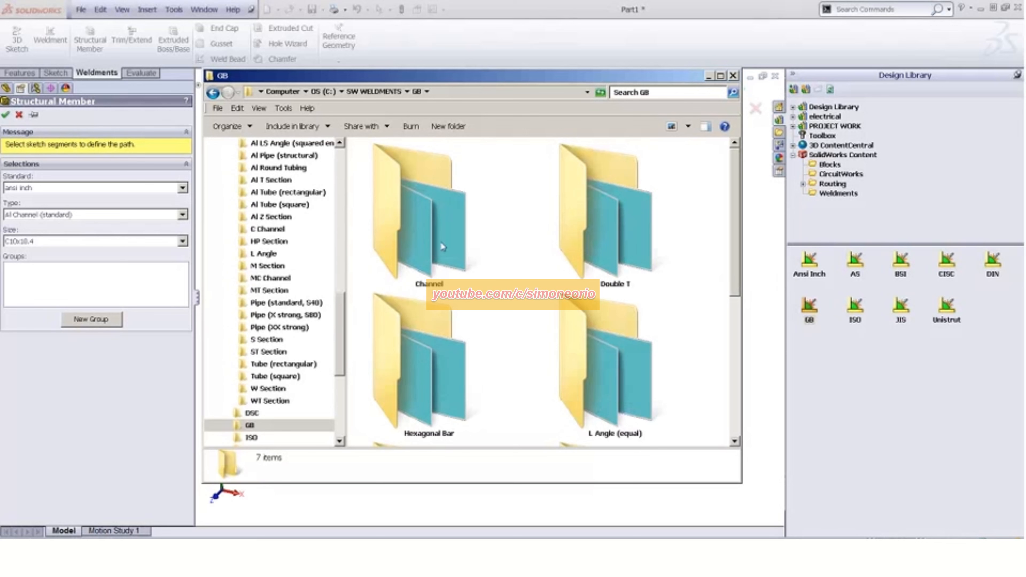
{"action": "left_click", "coordinate": [432, 244]}
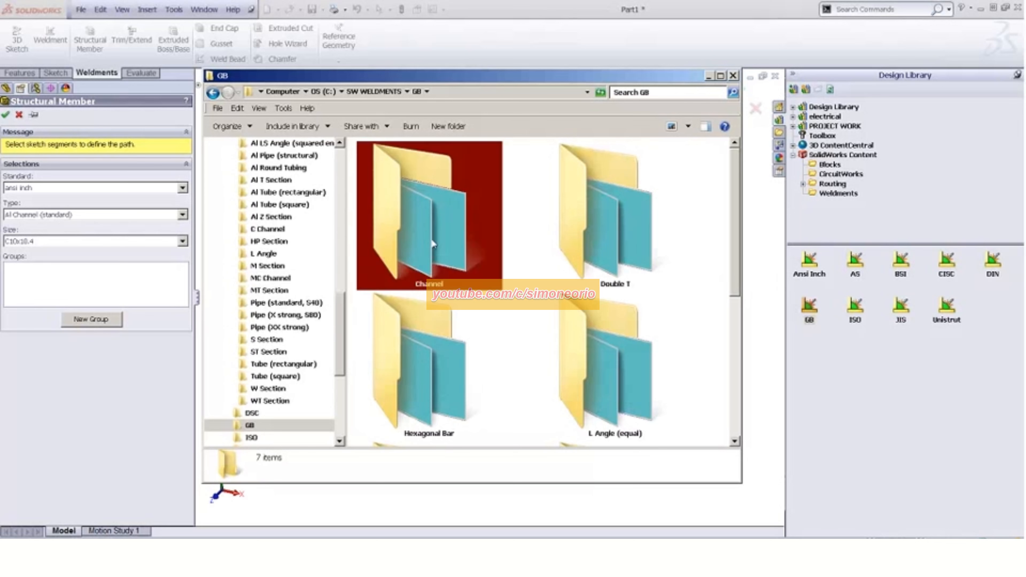
{"action": "double_click", "coordinate": [432, 244]}
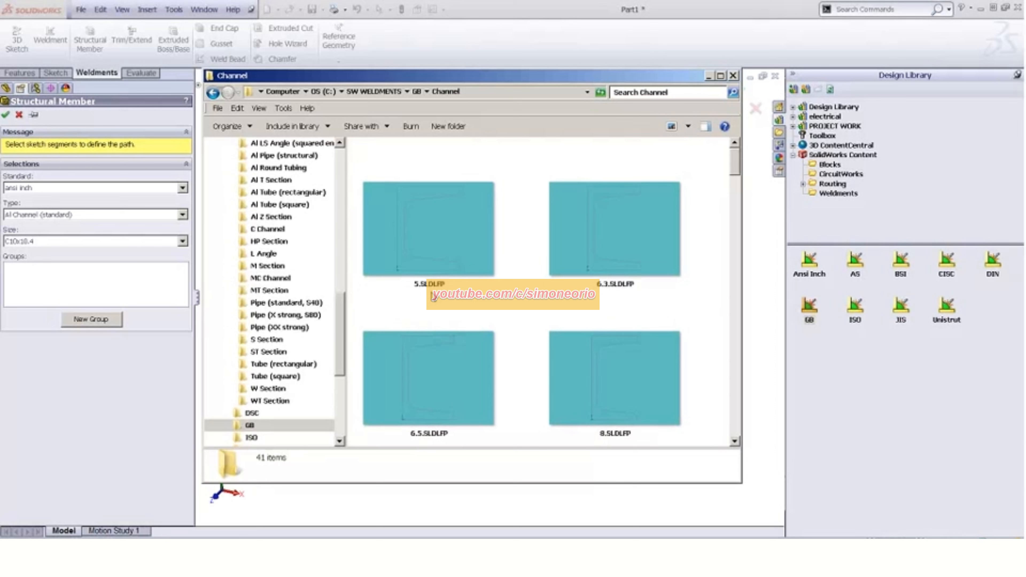
{"action": "mouse_move", "coordinate": [421, 294]}
{"action": "mouse_move", "coordinate": [415, 247]}
{"action": "mouse_move", "coordinate": [407, 214]}
- Return to SolidWorks, exit the Structural Member command and check the Weldment Profiles folder path in the File Locations system options
{"action": "left_click", "coordinate": [455, 55]}
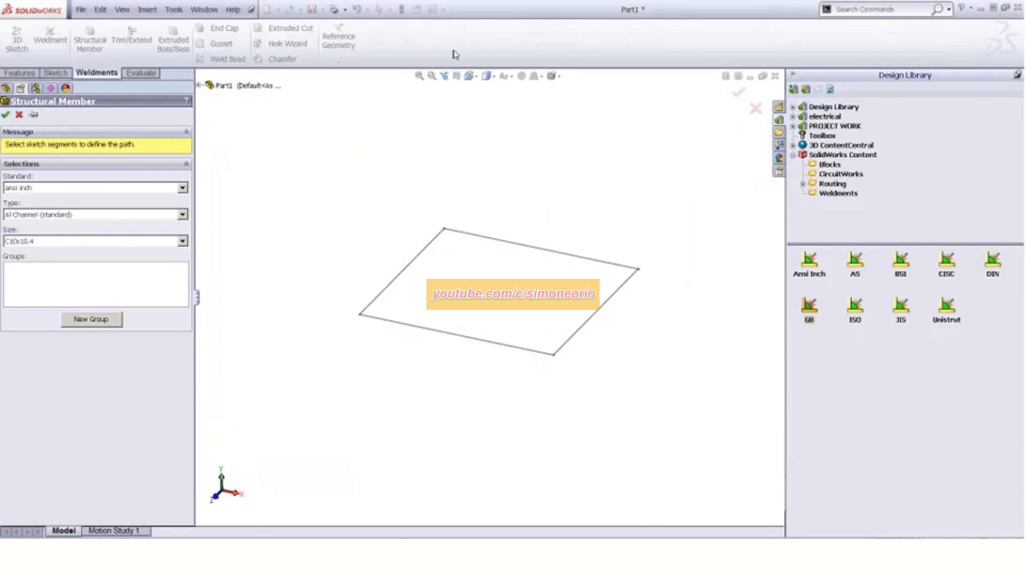
{"action": "left_click", "coordinate": [19, 115]}
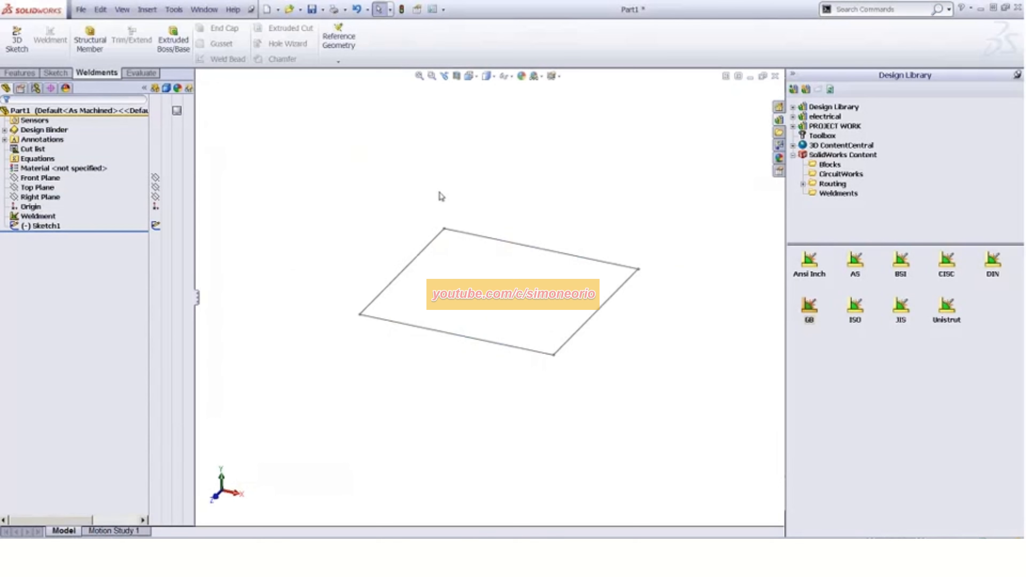
{"action": "left_click", "coordinate": [432, 10]}
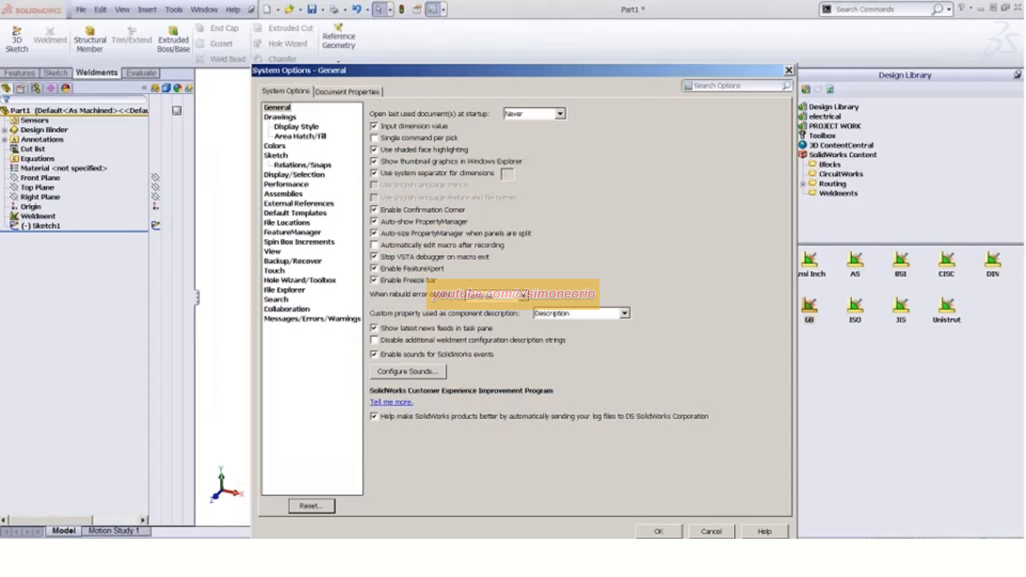
{"action": "left_click", "coordinate": [287, 223]}
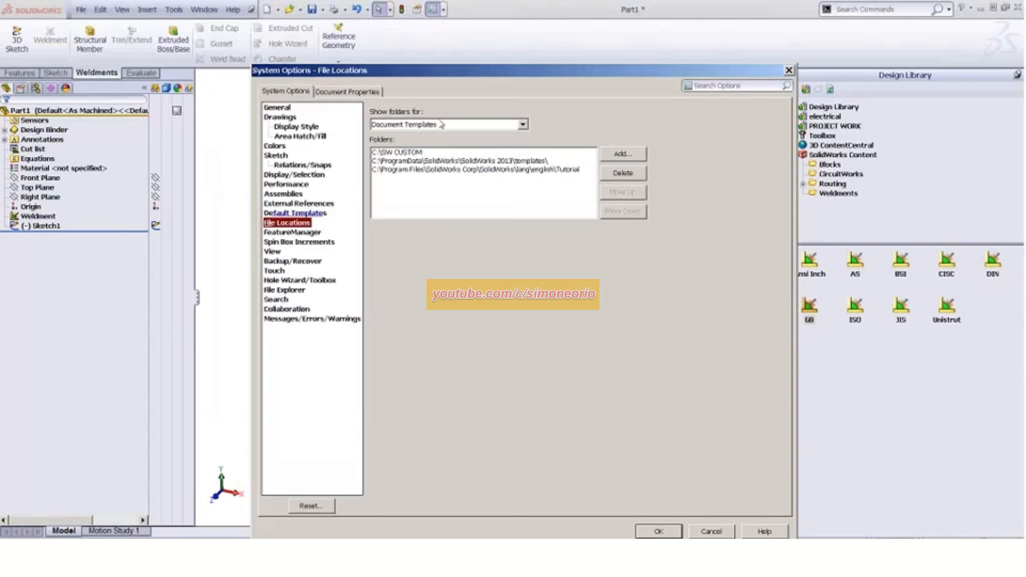
{"action": "left_click", "coordinate": [432, 125]}
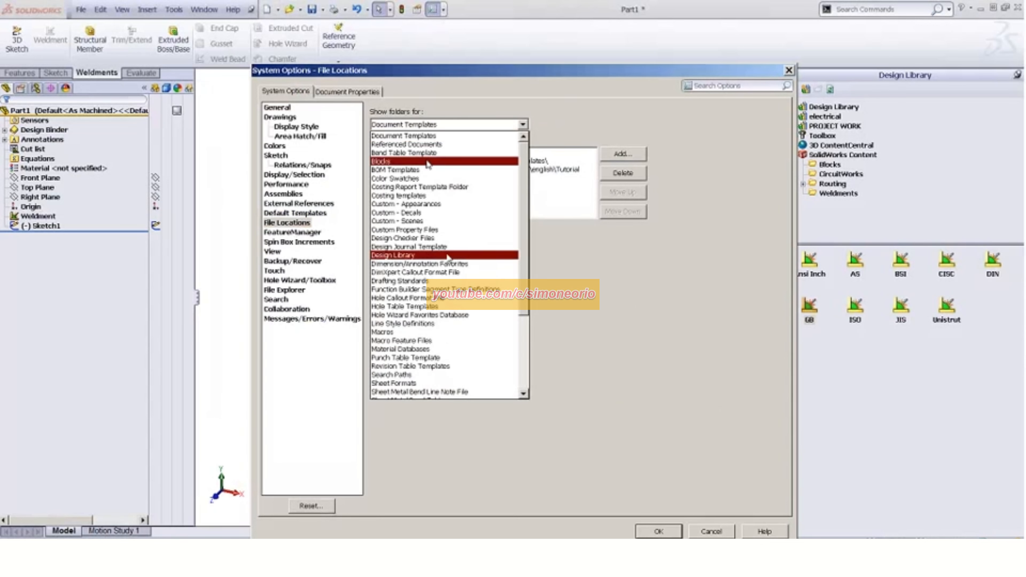
{"action": "scroll", "coordinate": [444, 267], "scroll_direction": "down", "scroll_amount": 1}
{"action": "scroll", "coordinate": [444, 322], "scroll_direction": "down", "scroll_amount": 3}
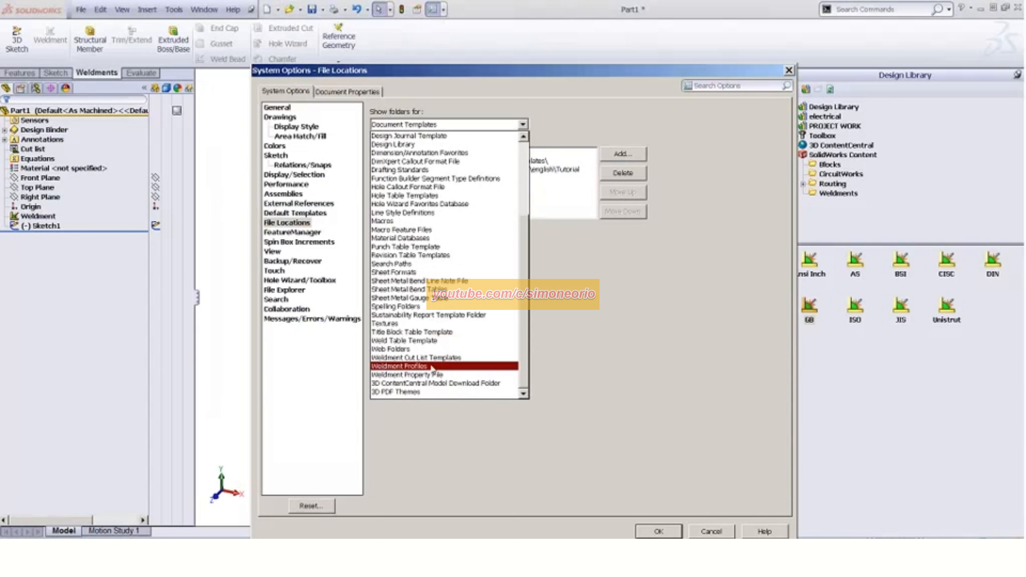
{"action": "left_click", "coordinate": [407, 366]}
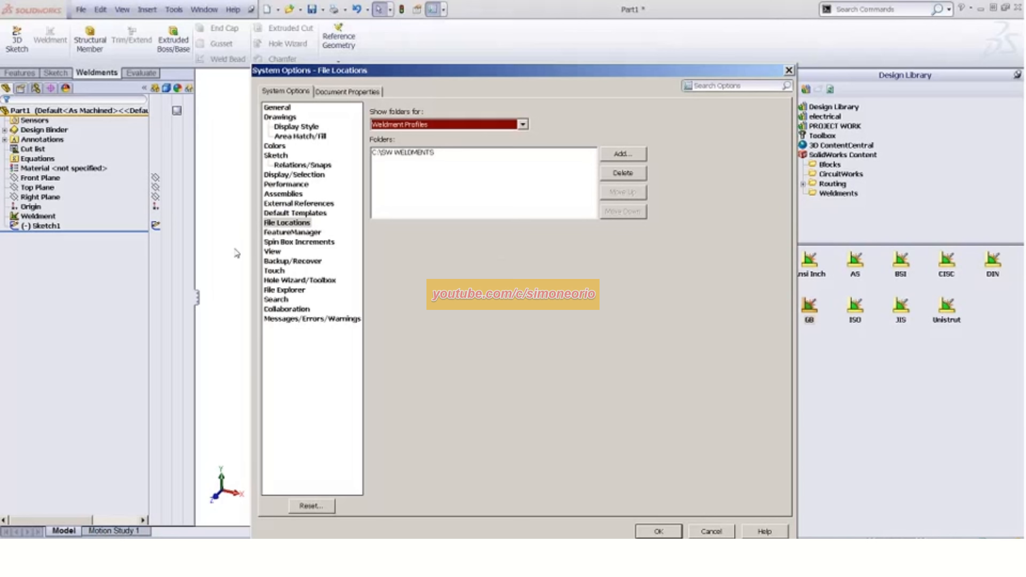
{"action": "left_click", "coordinate": [790, 72]}
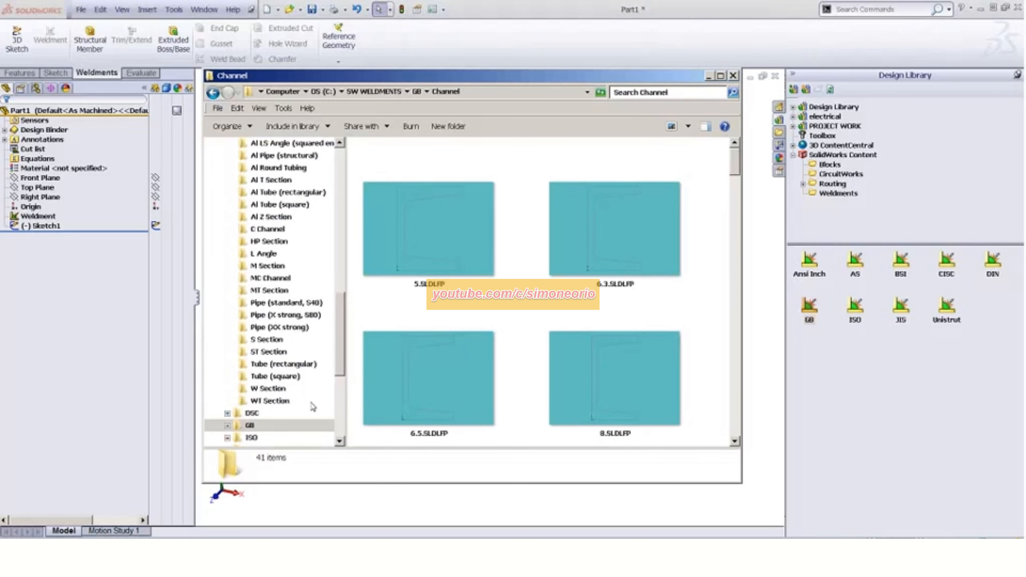
- Collapse the ANSI Inch folder in the file window's folder tree and display the contents of SW WELDMENTS
{"action": "scroll", "coordinate": [283, 324], "scroll_direction": "up", "scroll_amount": 7}
{"action": "left_click", "coordinate": [226, 328]}
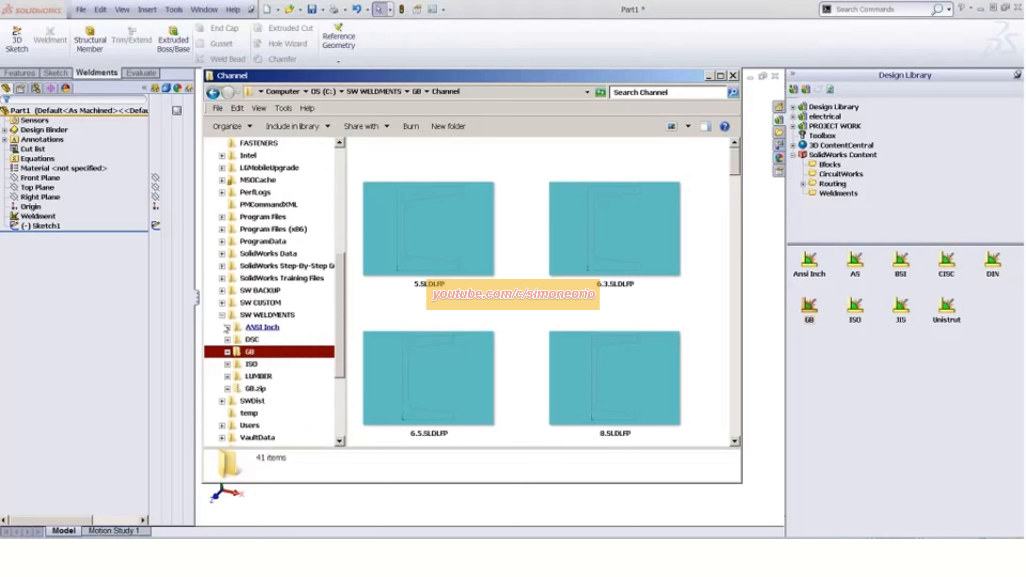
{"action": "left_click", "coordinate": [251, 319]}
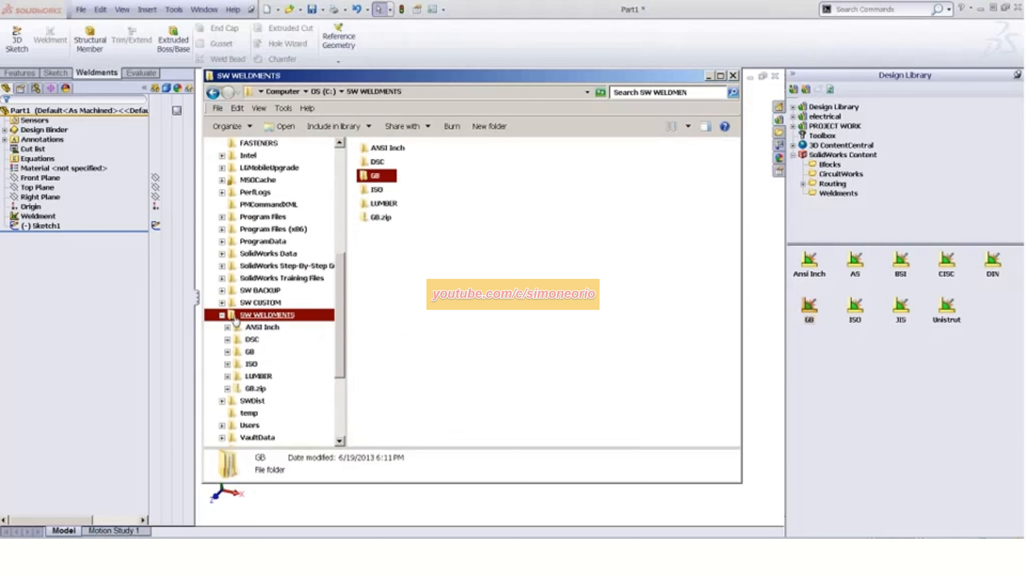
- Switch back to the SolidWorks part and start the Structural Member command
{"action": "left_click", "coordinate": [761, 285]}
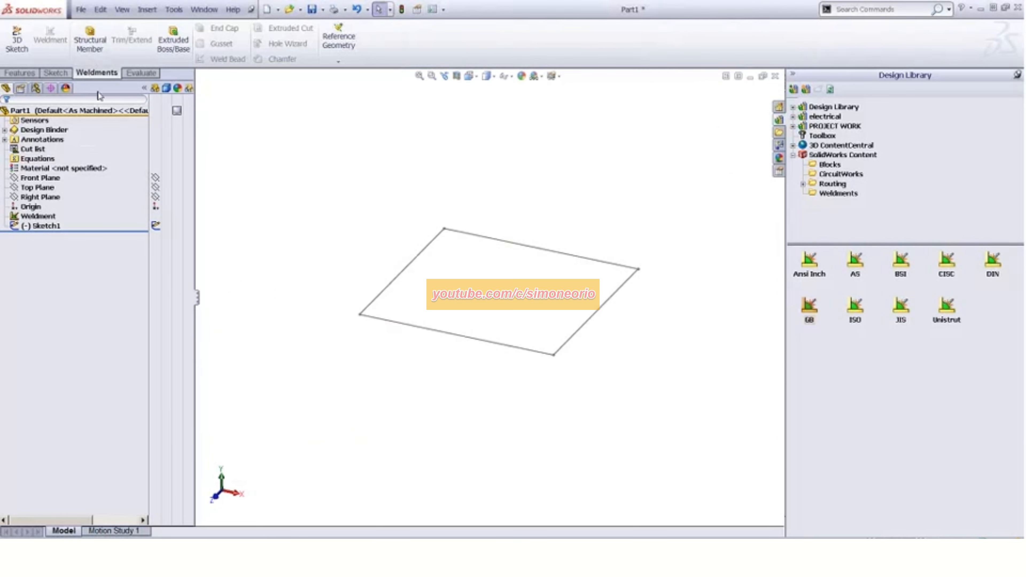
{"action": "left_click", "coordinate": [96, 55]}
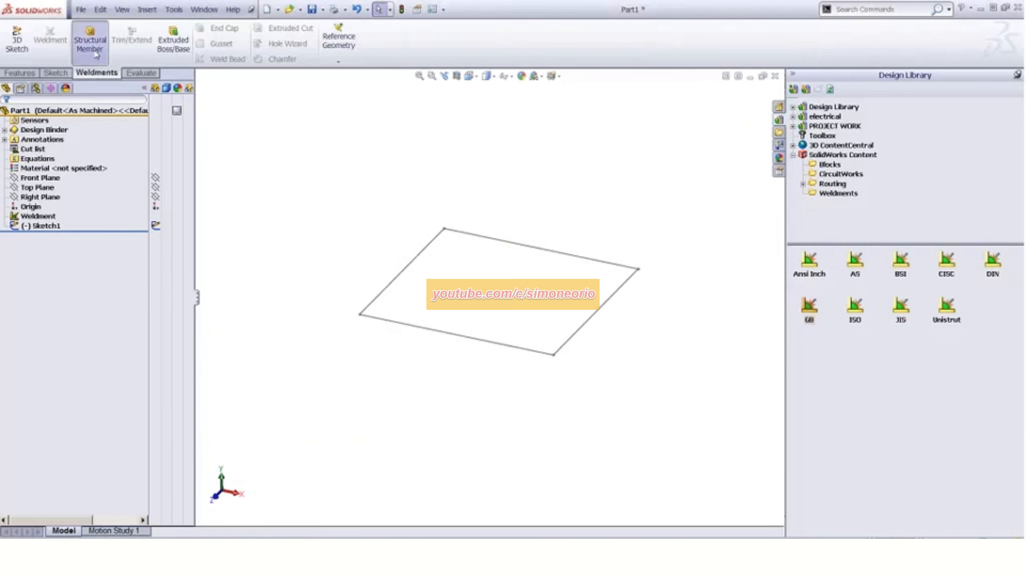